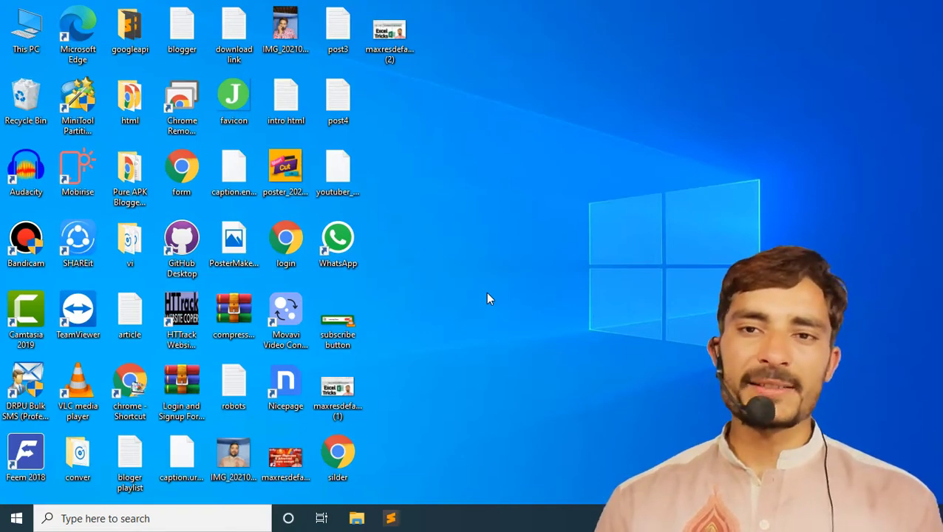
Step: Launch Excel from Start search and open the recent Book1 workbook
key(super)
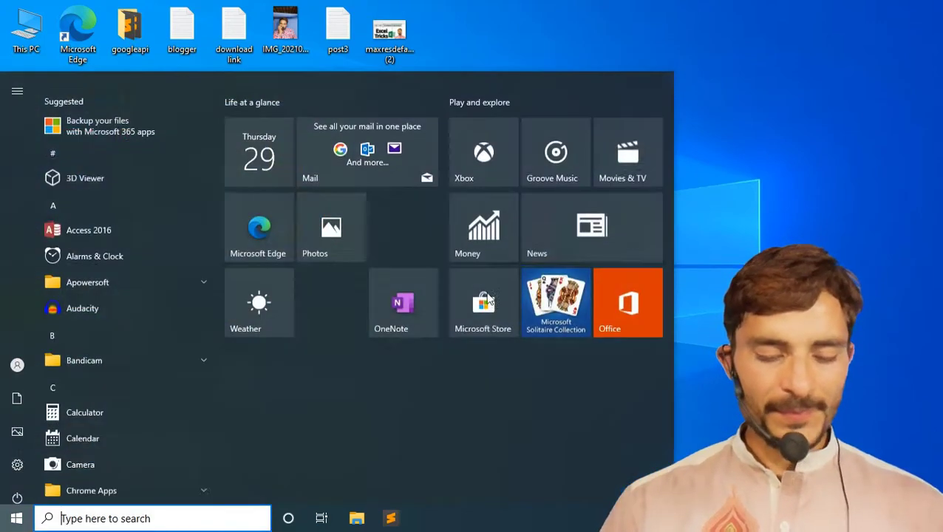
text(ex)
key(Return)
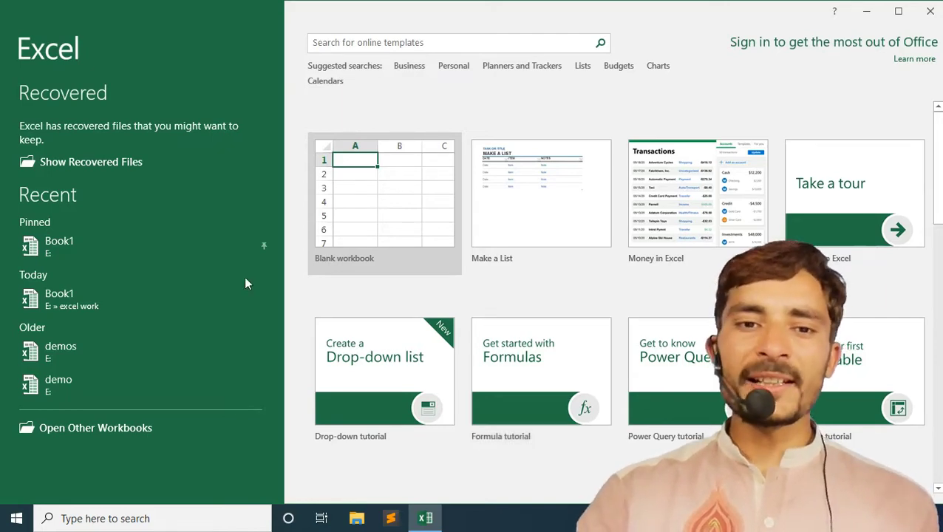
click(86, 306)
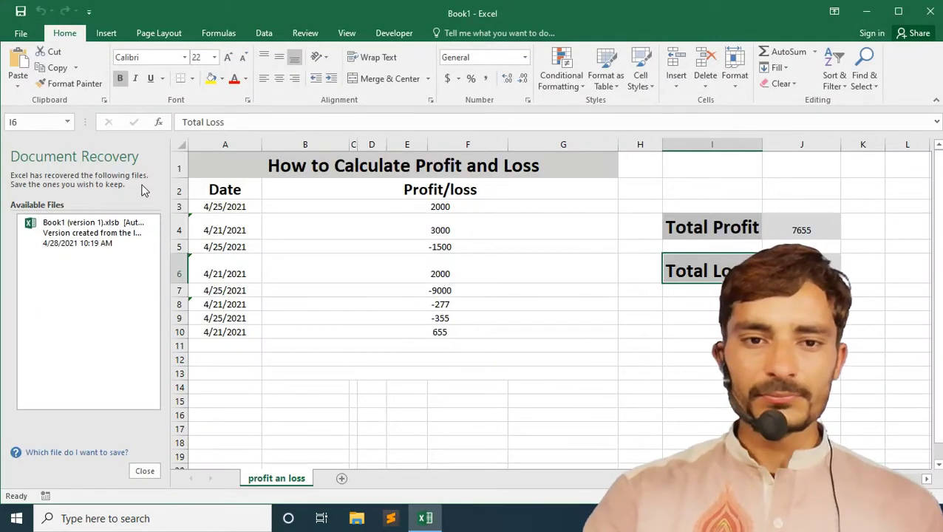
Step: Close the Document Recovery pane, keeping the recovered files for later
click(145, 473)
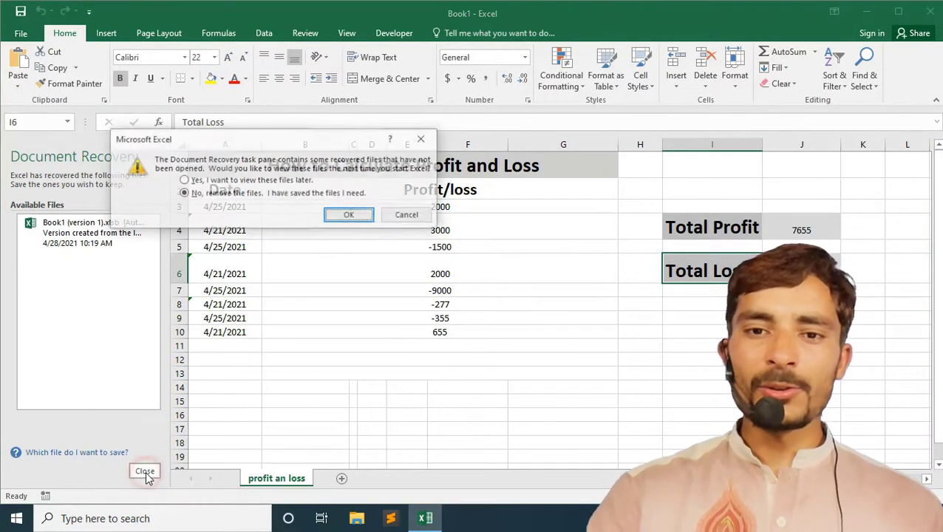
click(311, 184)
click(350, 215)
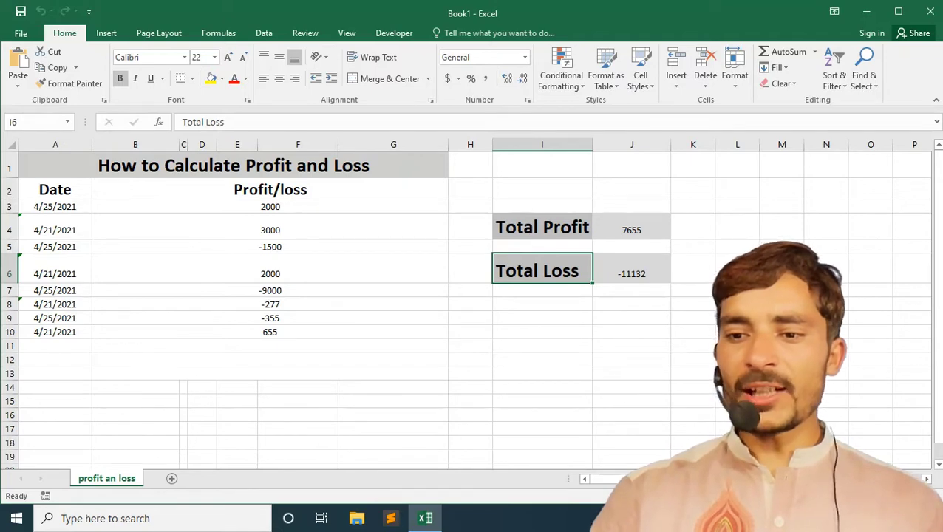
scroll(473, 303, up, 2)
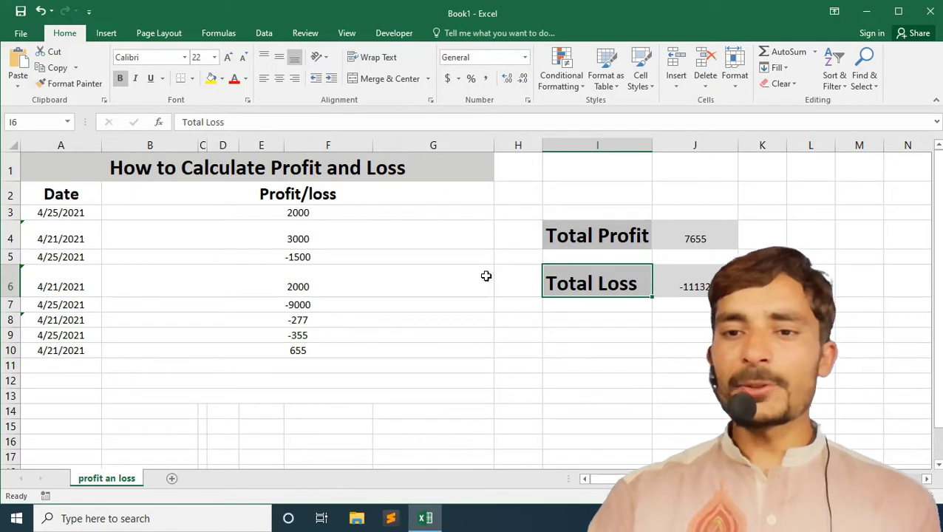
click(627, 237)
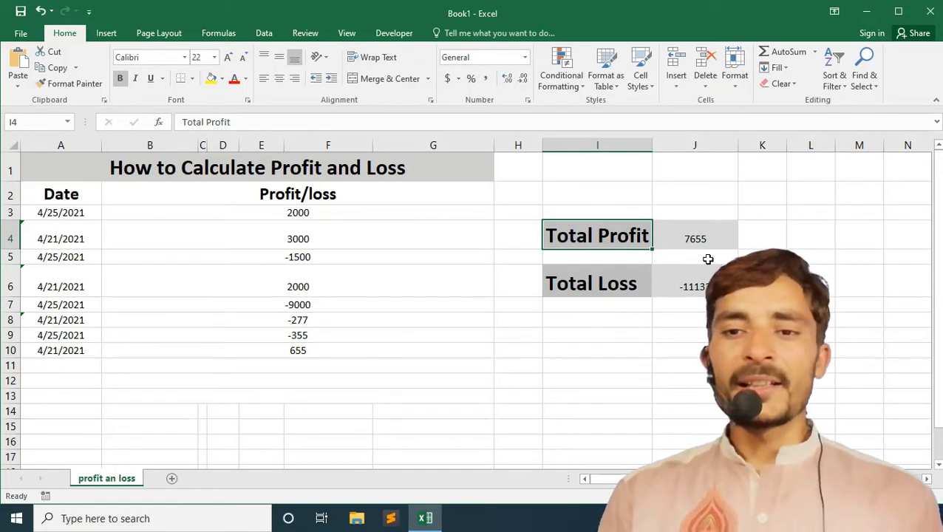
click(341, 212)
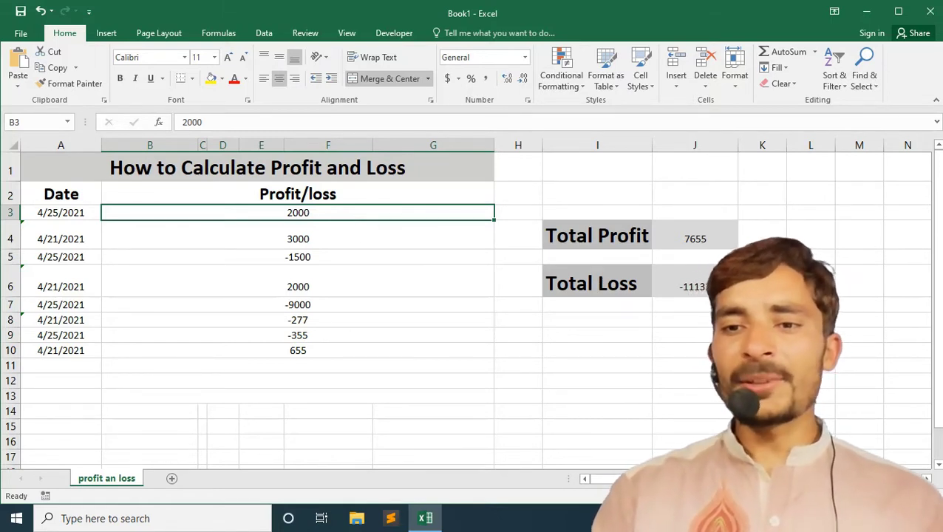
Step: Change B3 from 2000 to 2002 and B5 from -1500 to -1509, then select J4's formula
double_click(329, 212)
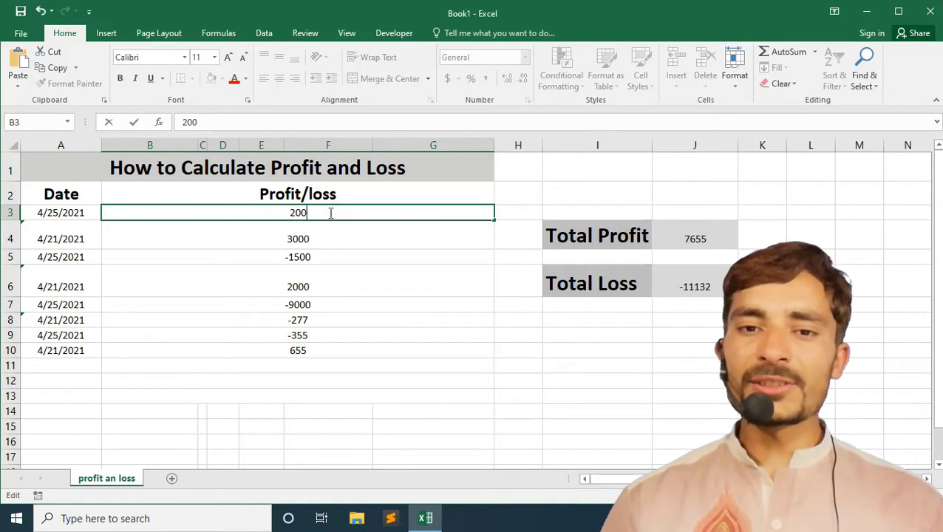
text(2)
key(Return)
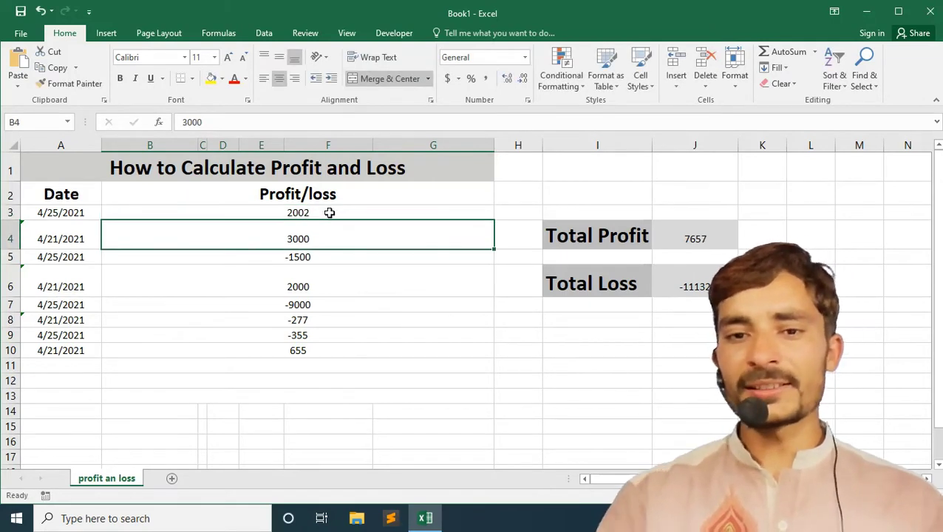
click(325, 256)
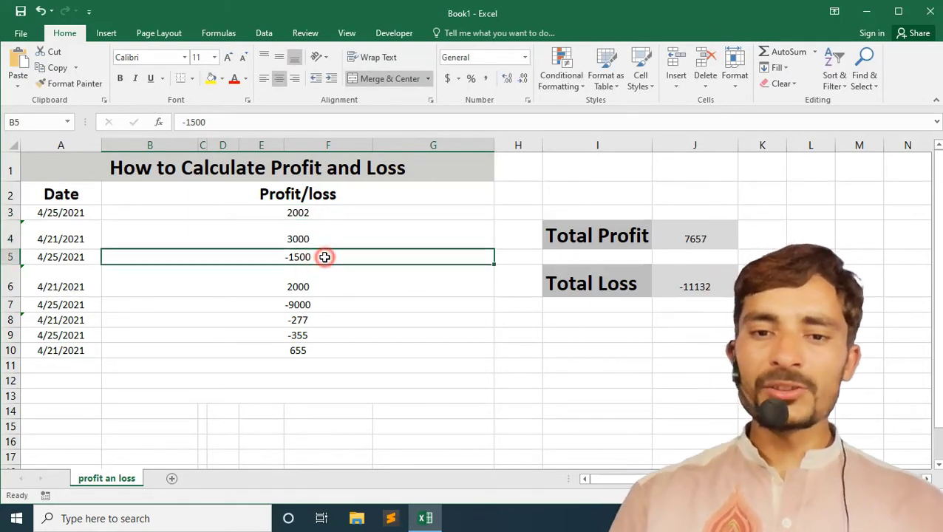
double_click(324, 256)
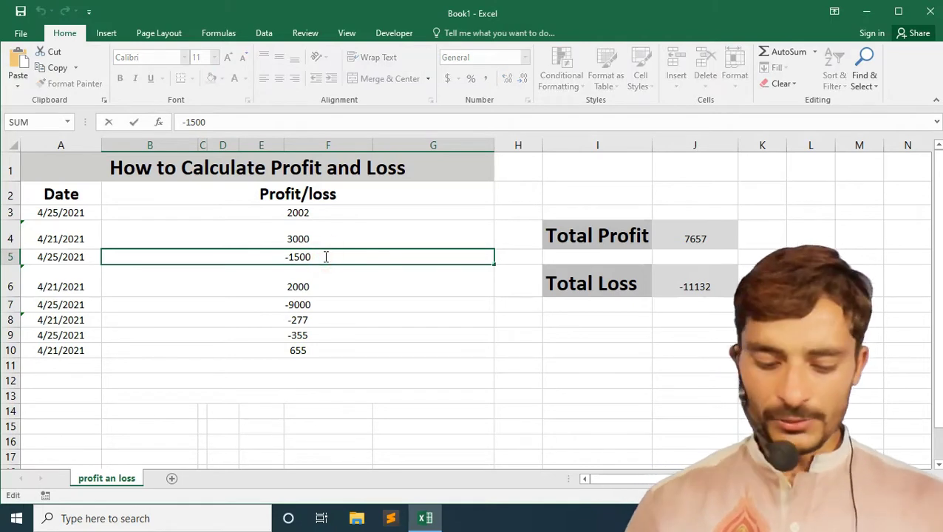
key(BackSpace)
text(9)
key(Return)
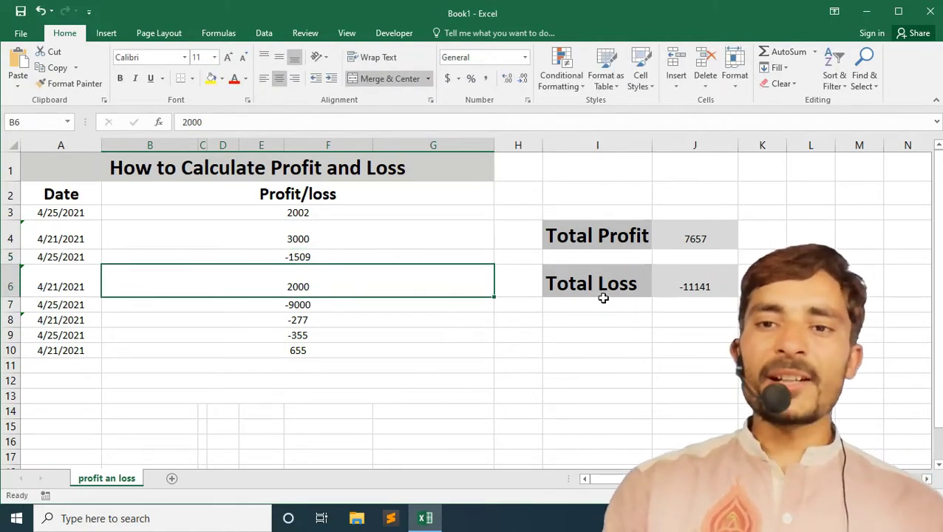
click(680, 238)
click(316, 122)
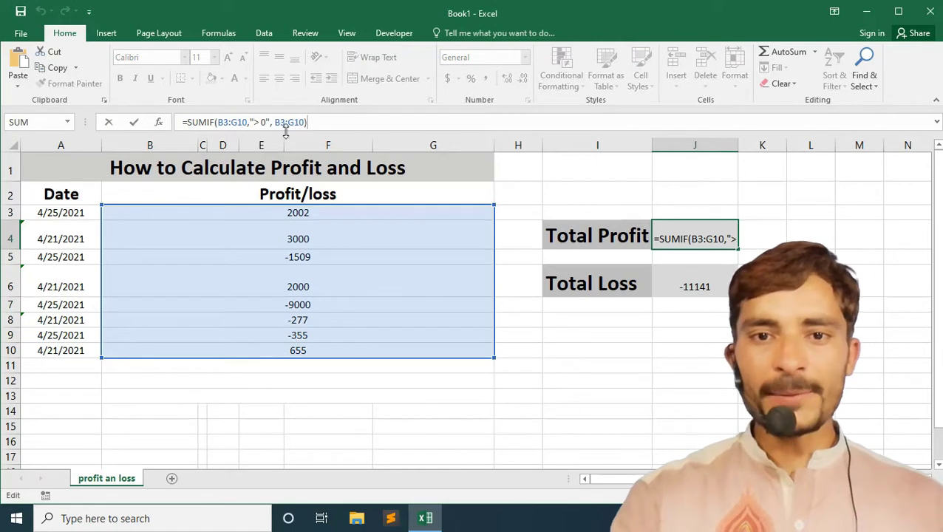
Step: Delete J4's old SUMIF formula and start a fresh =SUMIF( entry
drag(308, 123, 185, 122)
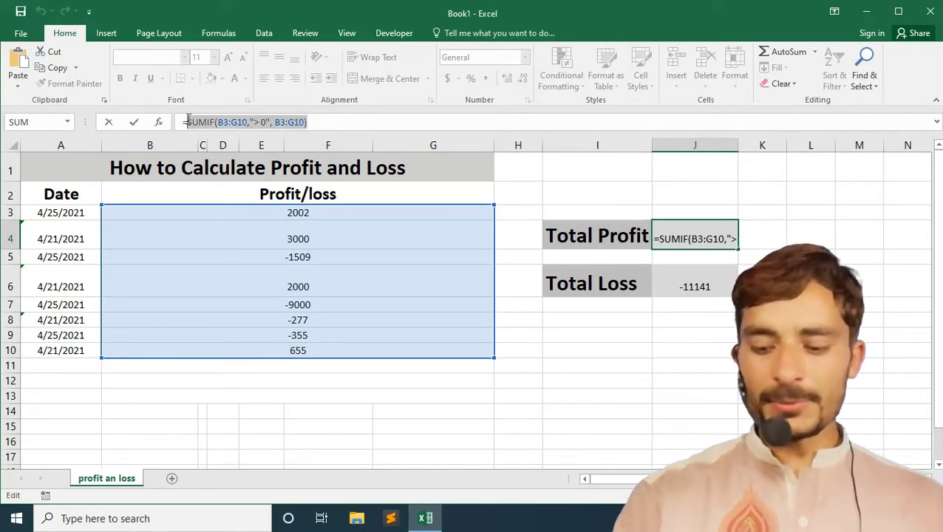
key(BackSpace)
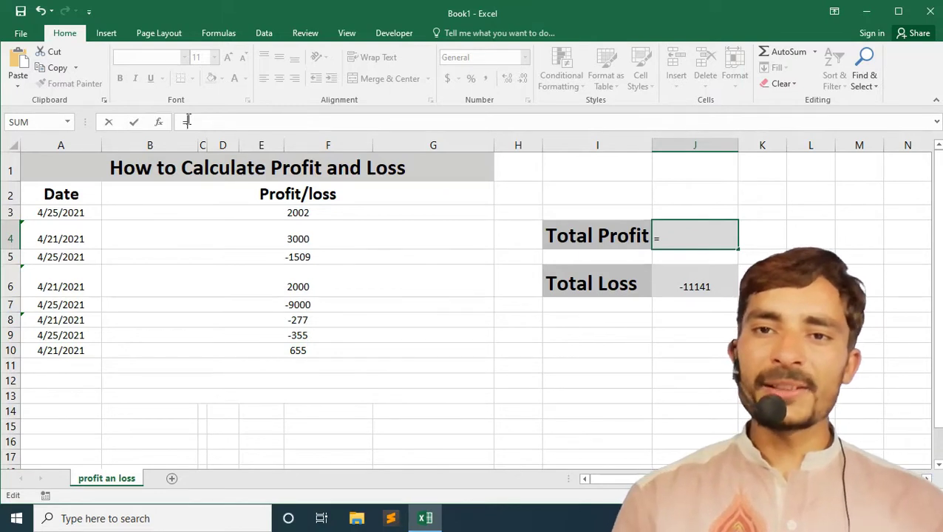
text(s)
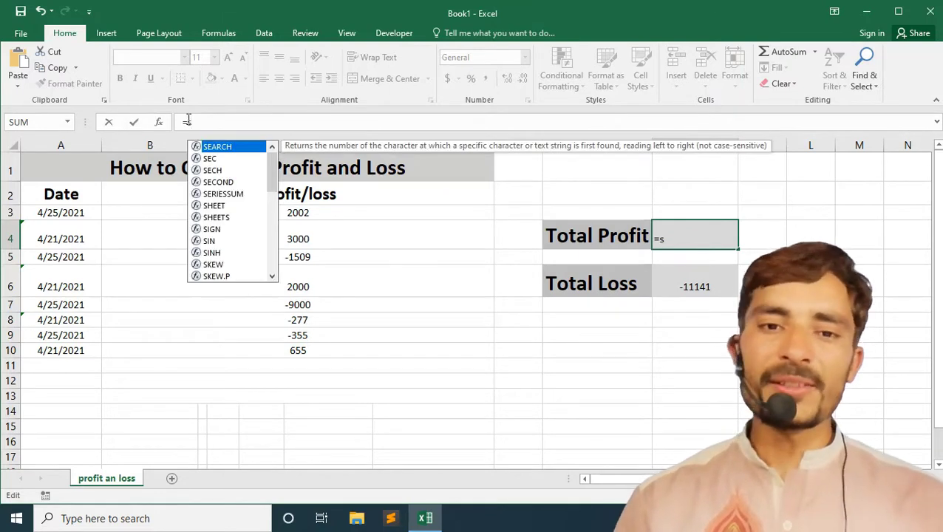
text(u)
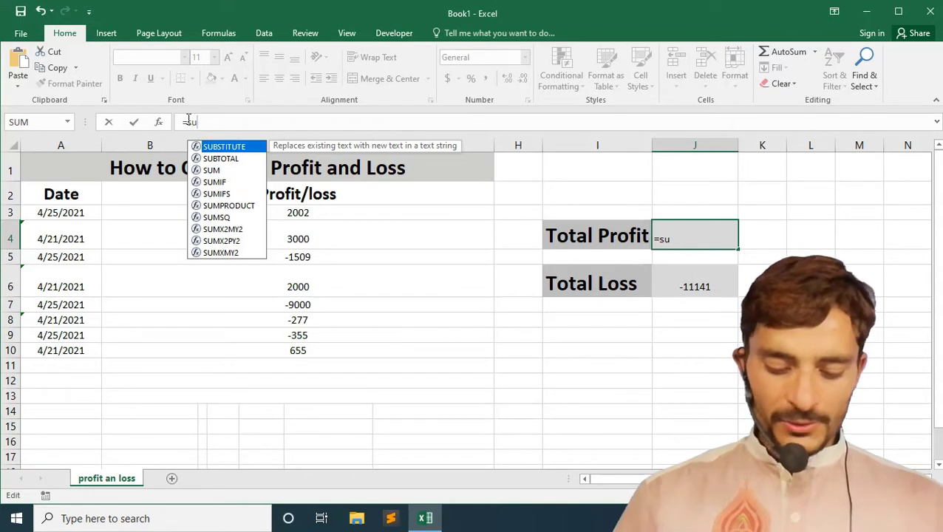
text(mi)
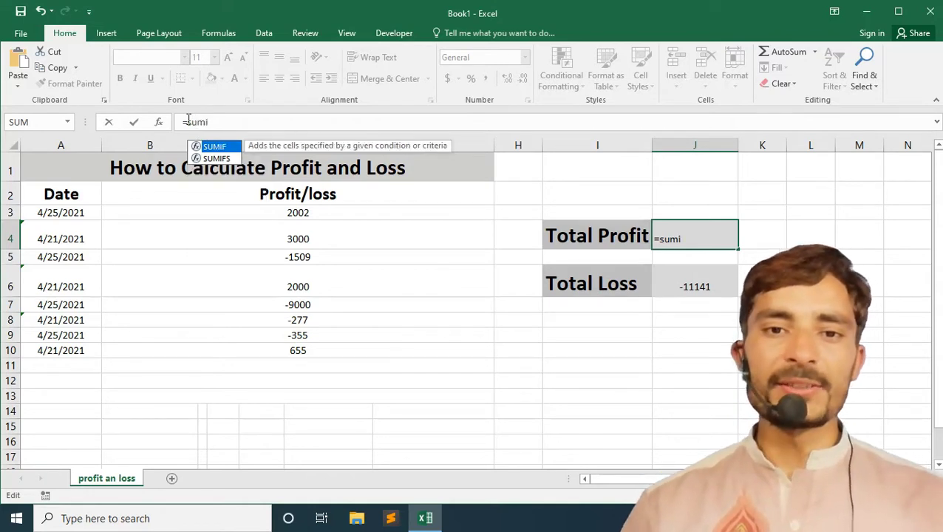
key(Tab)
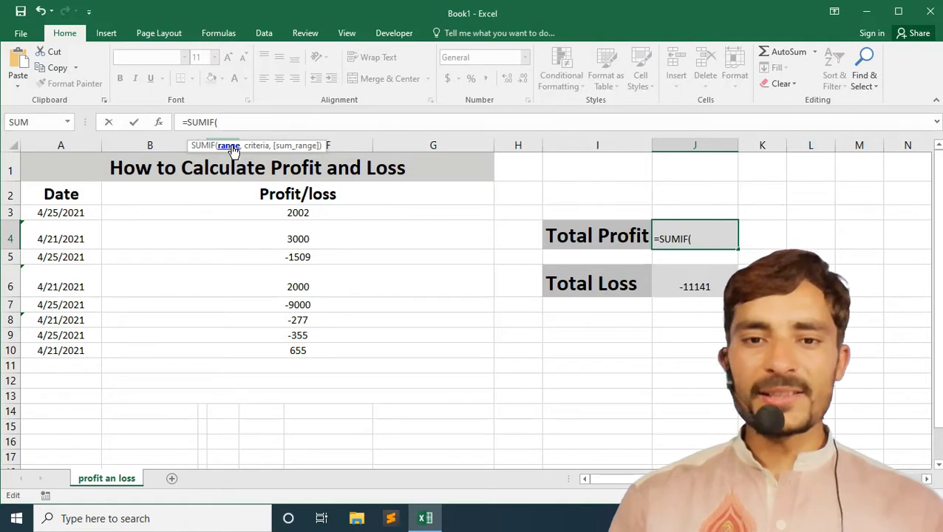
Step: Complete J4 as =SUMIF(B3:G10," >0",B3:G10) and commit it
drag(337, 213, 322, 343)
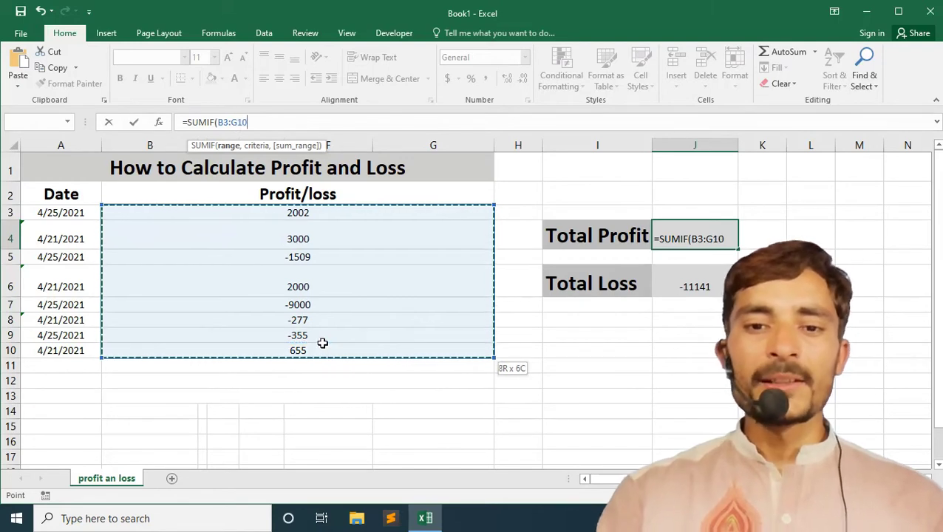
mouse_move(322, 344)
mouse_down()
mouse_move(328, 348)
mouse_move(320, 212)
mouse_up()
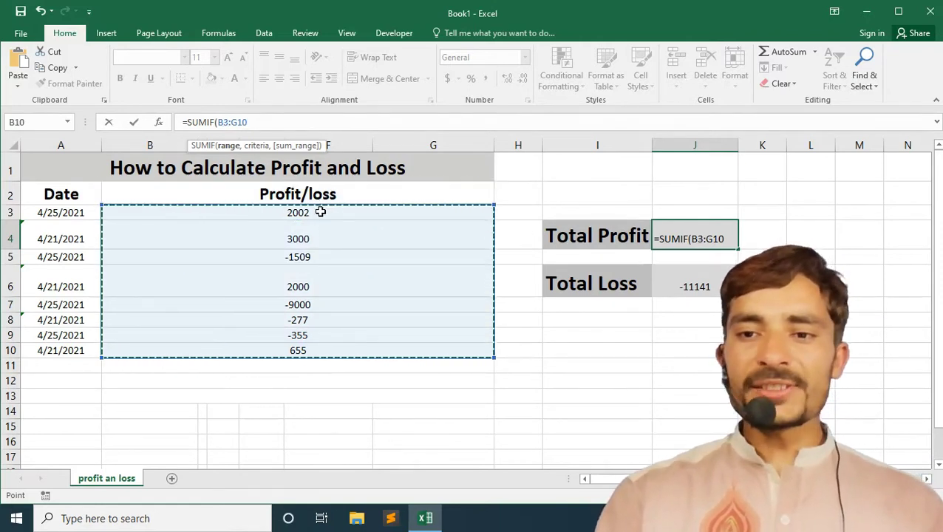
text(,)
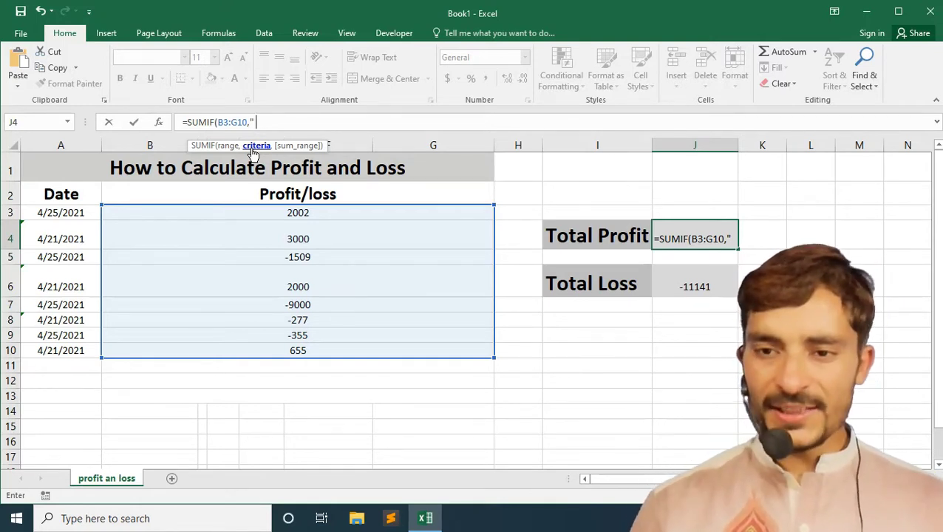
text(>0)
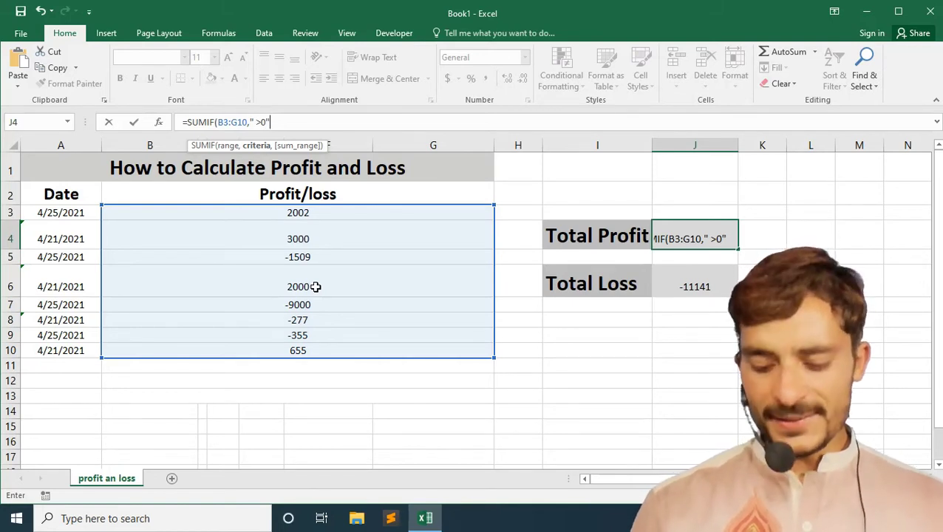
text(,)
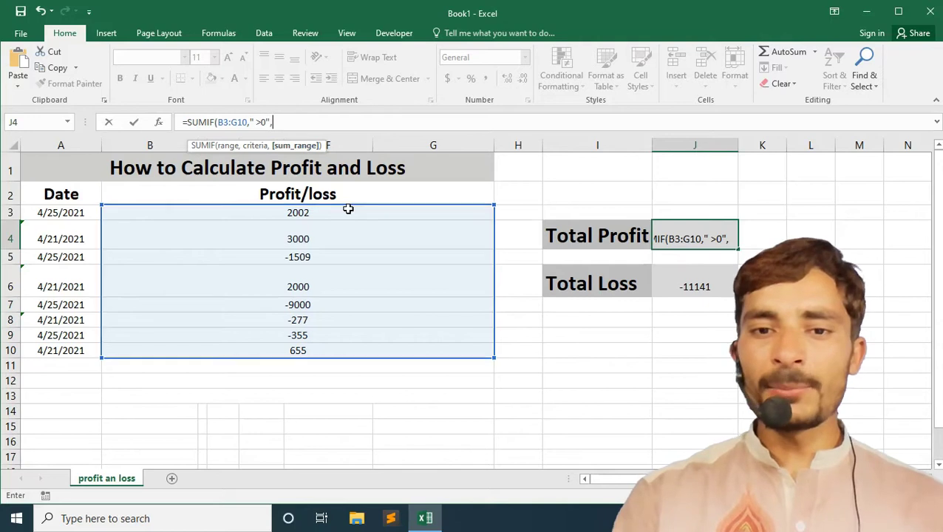
drag(346, 210, 342, 351)
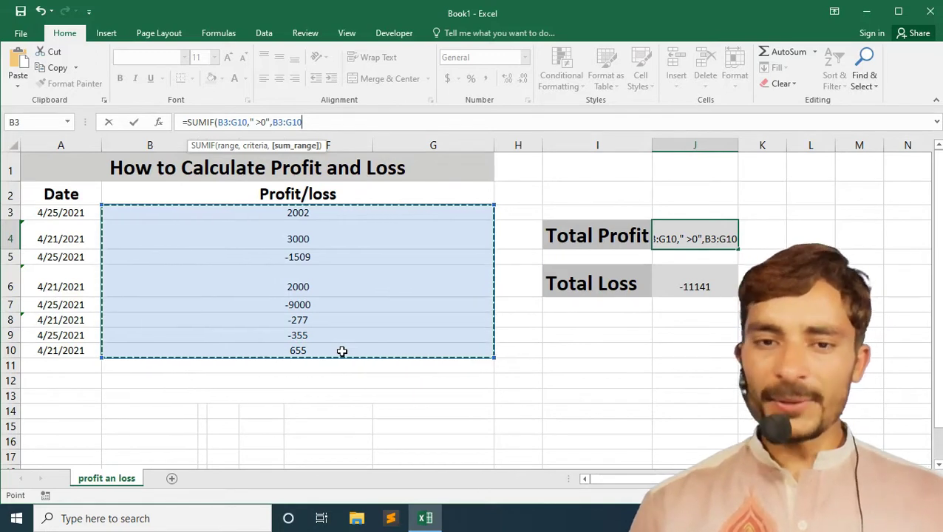
text())
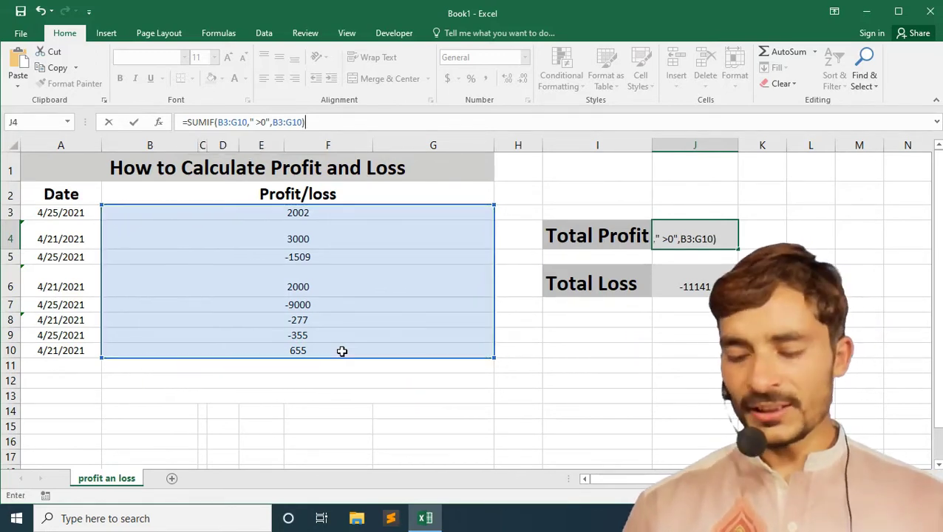
key(Return)
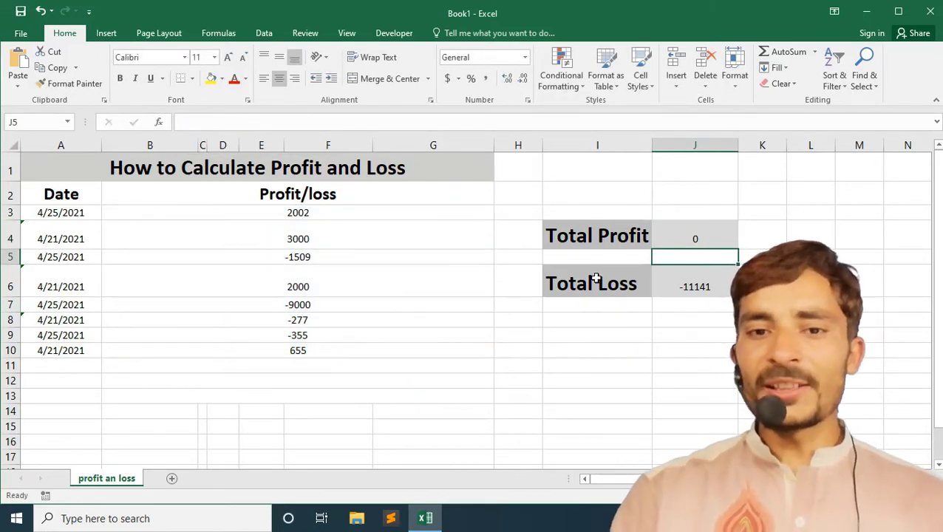
click(687, 228)
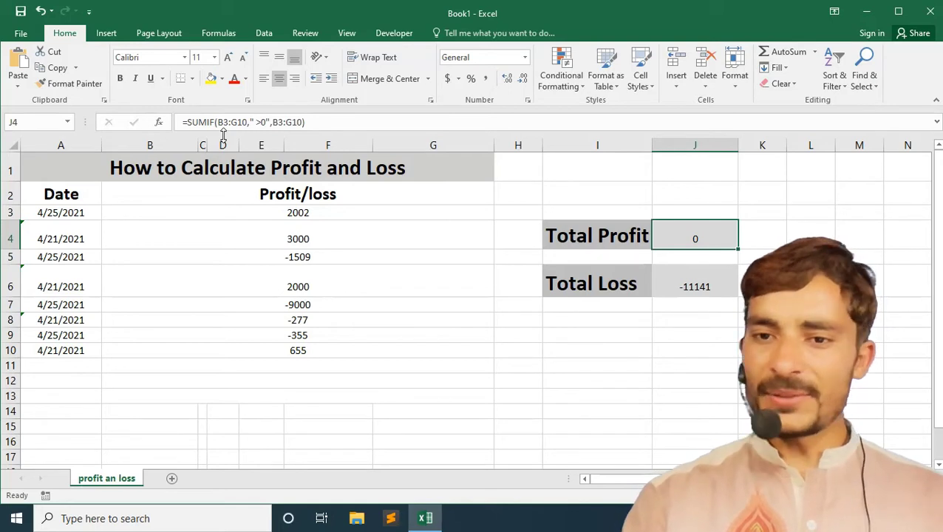
click(314, 211)
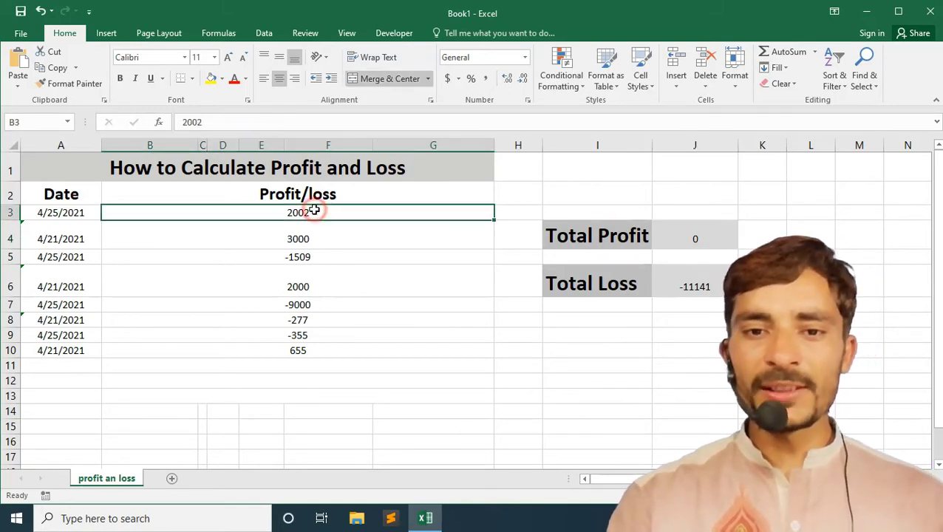
click(668, 240)
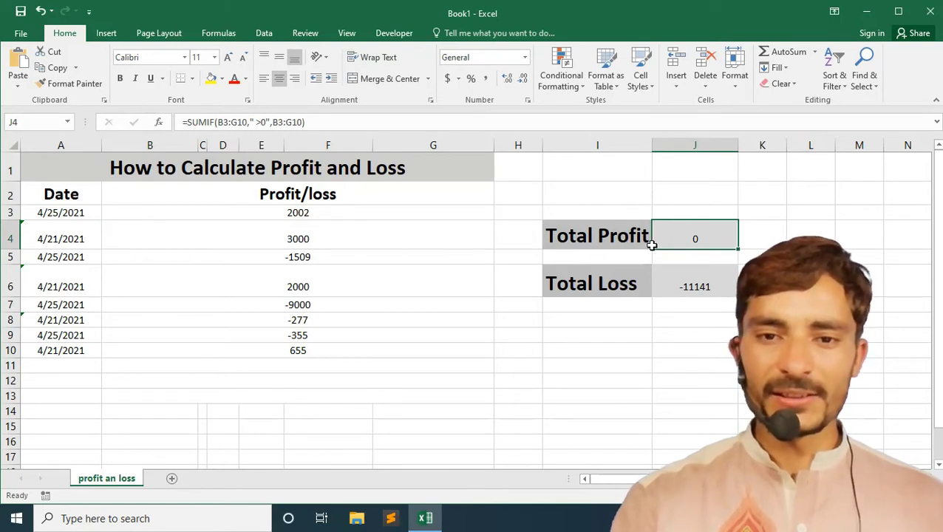
click(359, 241)
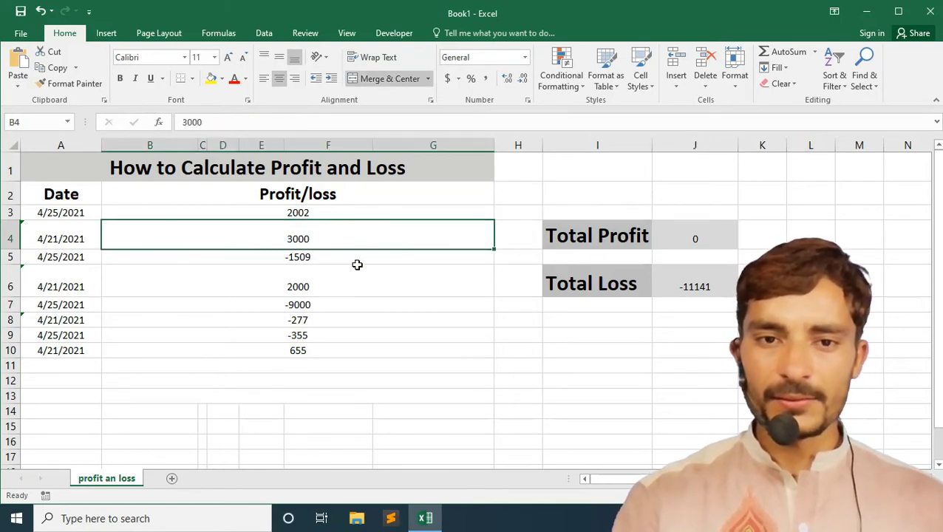
click(355, 272)
click(400, 305)
click(368, 337)
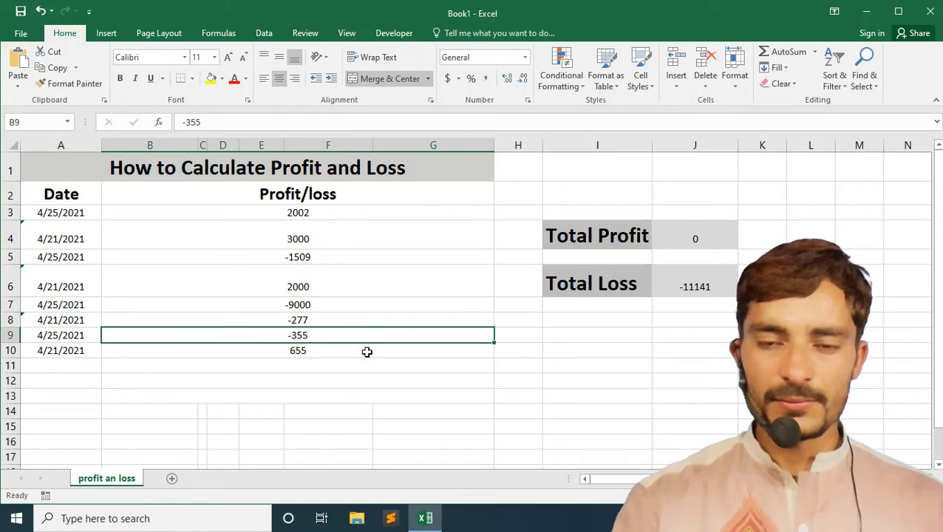
click(366, 351)
click(700, 246)
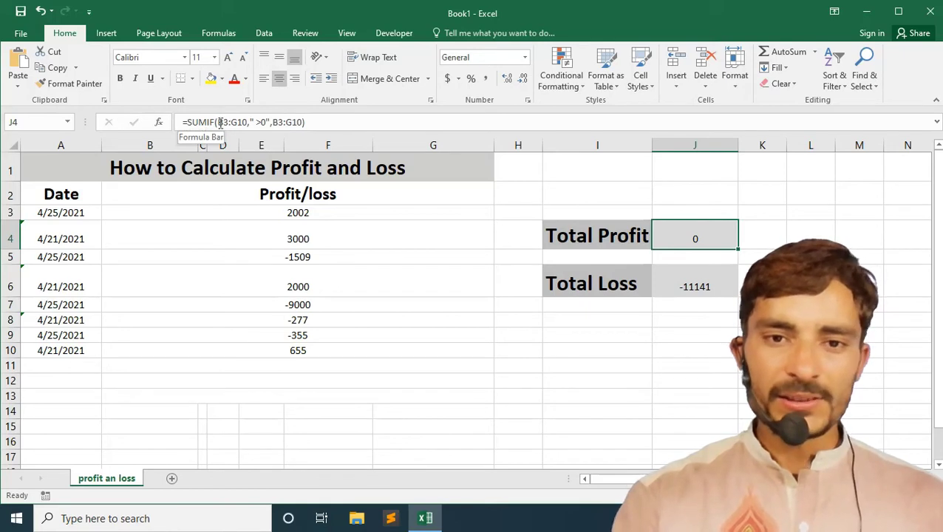
Step: Remove the stray spaces so the Total Profit criterion reads ">0", giving 7657
drag(218, 123, 244, 123)
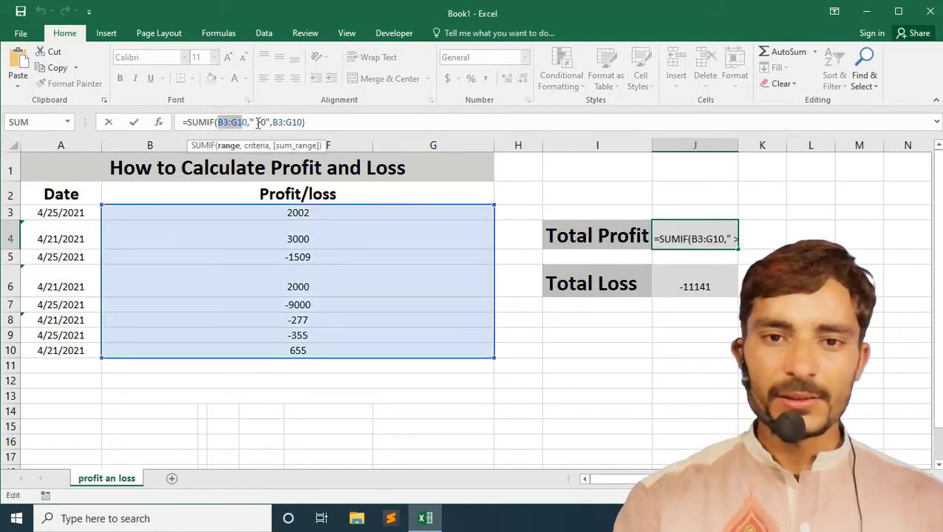
click(259, 122)
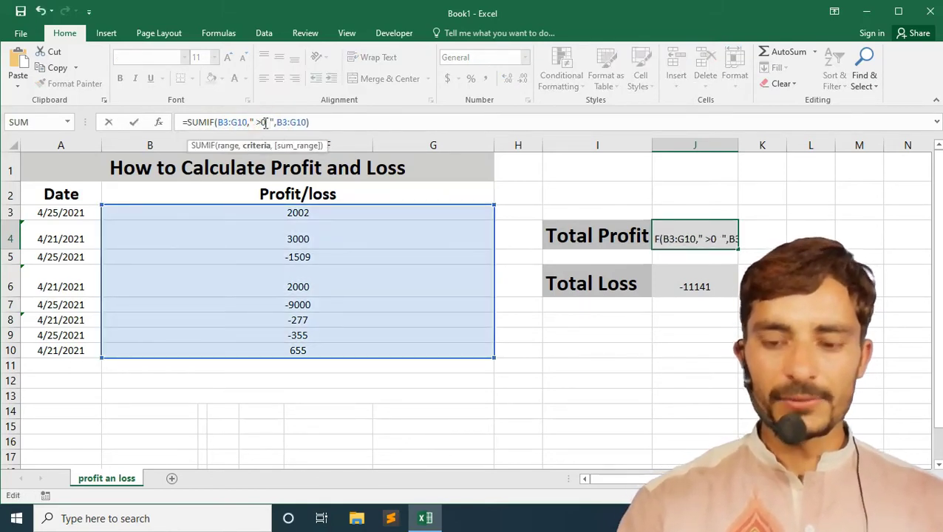
key(Return)
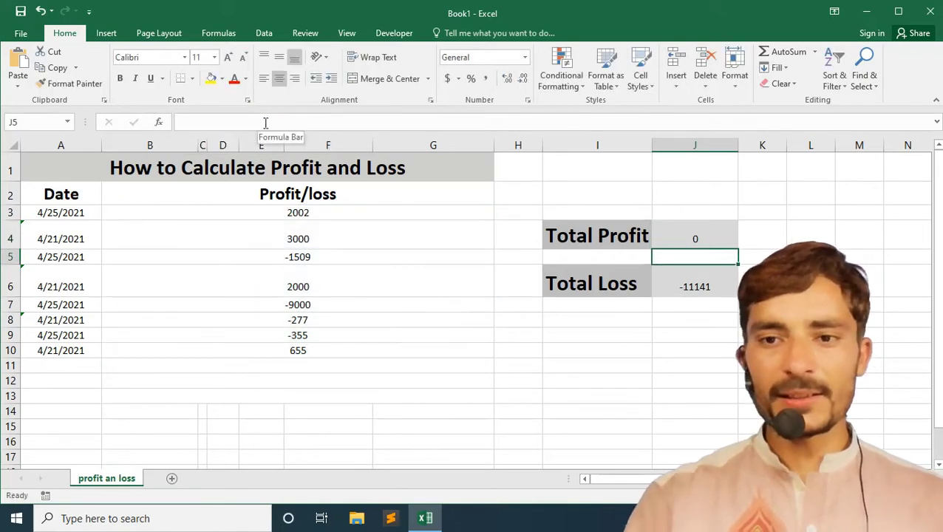
click(680, 226)
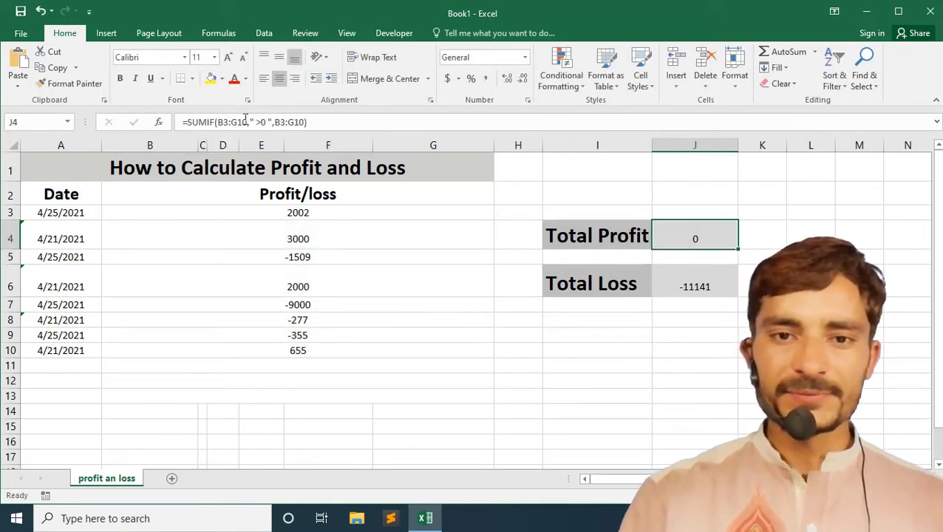
click(256, 121)
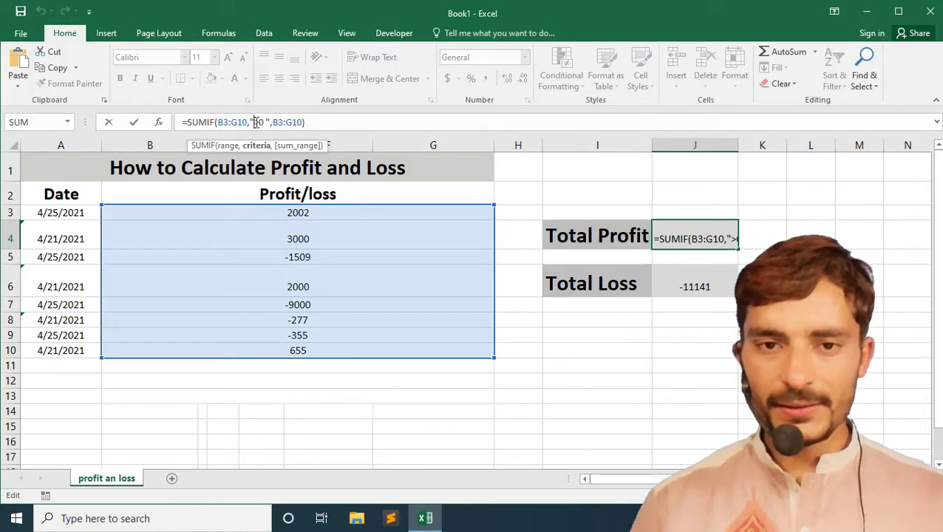
key(Right)
key(Right)
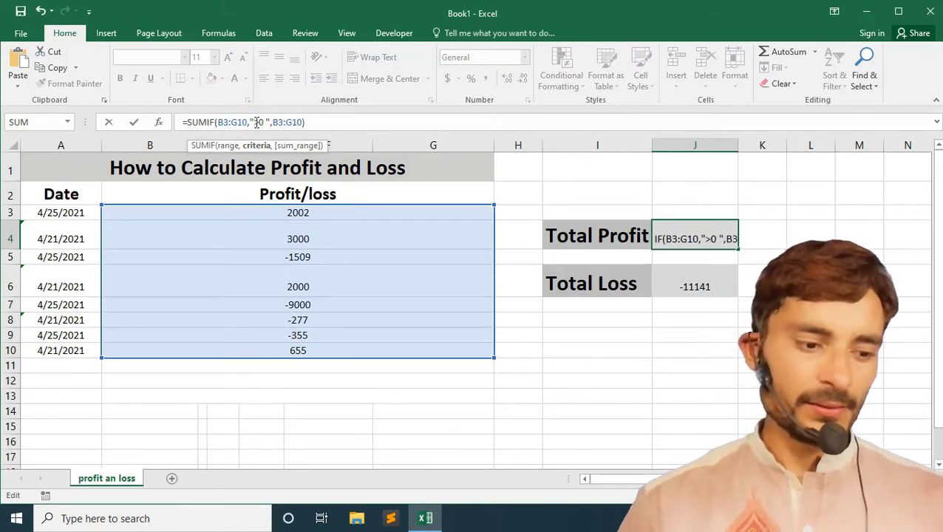
key(Return)
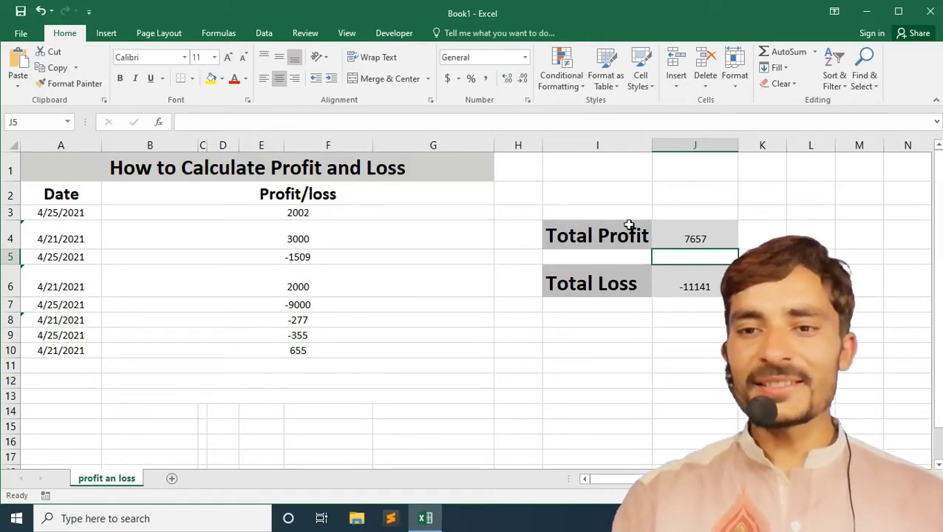
Step: Review the corrected Total Profit SUMIF formula in the formula bar
click(676, 229)
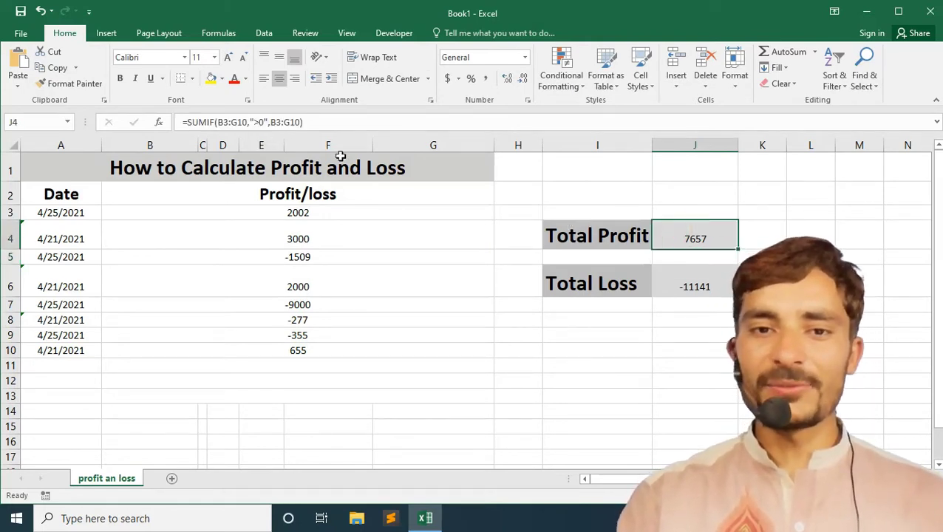
click(257, 122)
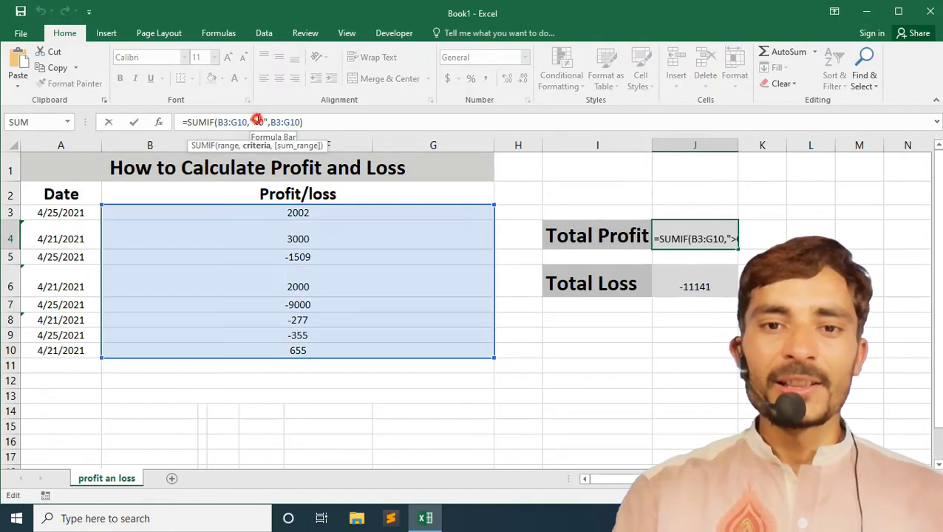
click(370, 122)
mouse_move(304, 122)
mouse_down()
mouse_move(192, 125)
mouse_move(307, 123)
mouse_up()
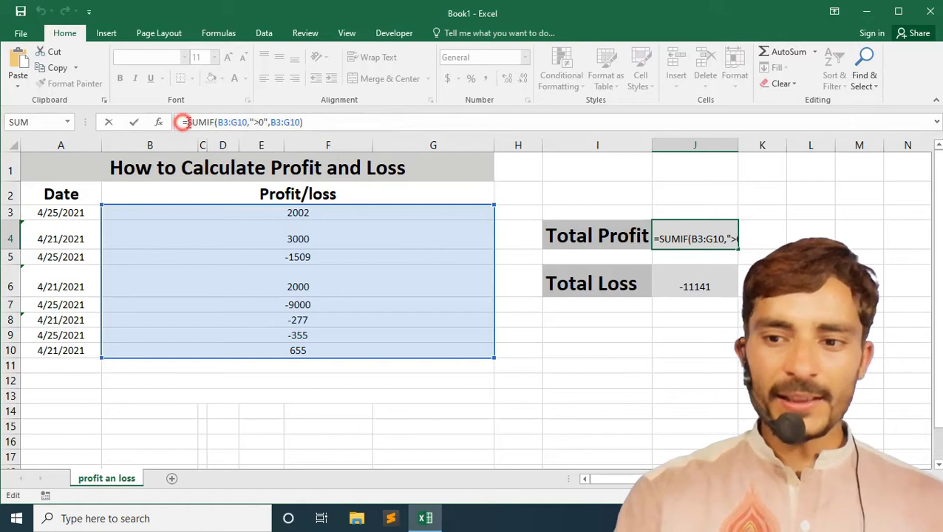
click(364, 129)
Step: Change the Total Loss SUMIF criterion over B3:G10 to "<0"
click(559, 180)
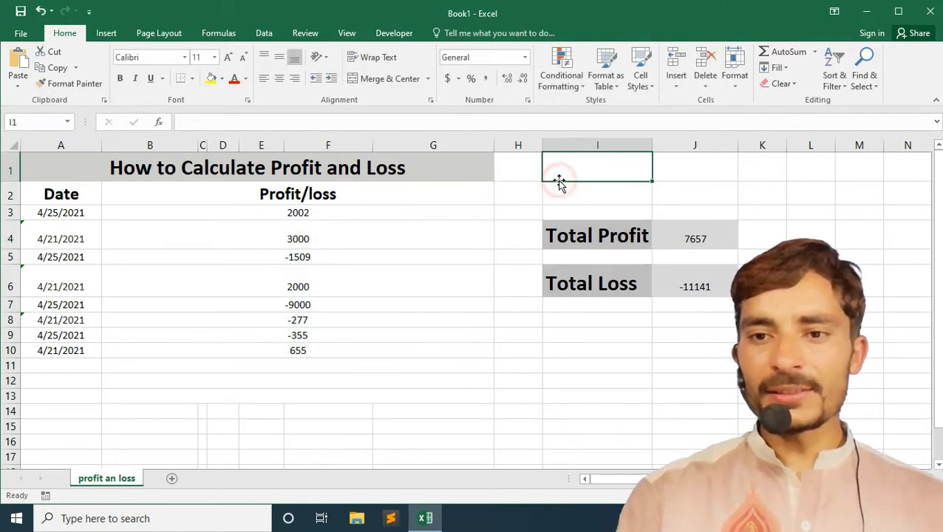
click(677, 294)
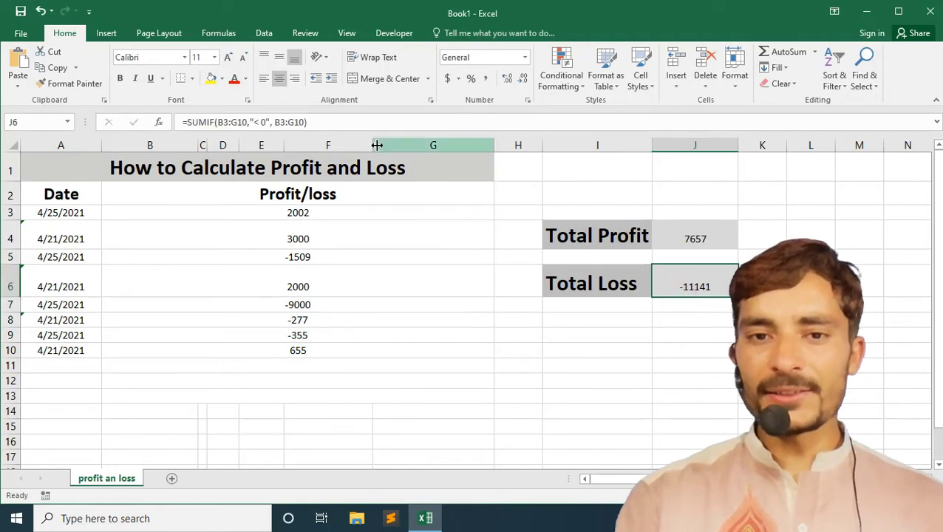
click(321, 121)
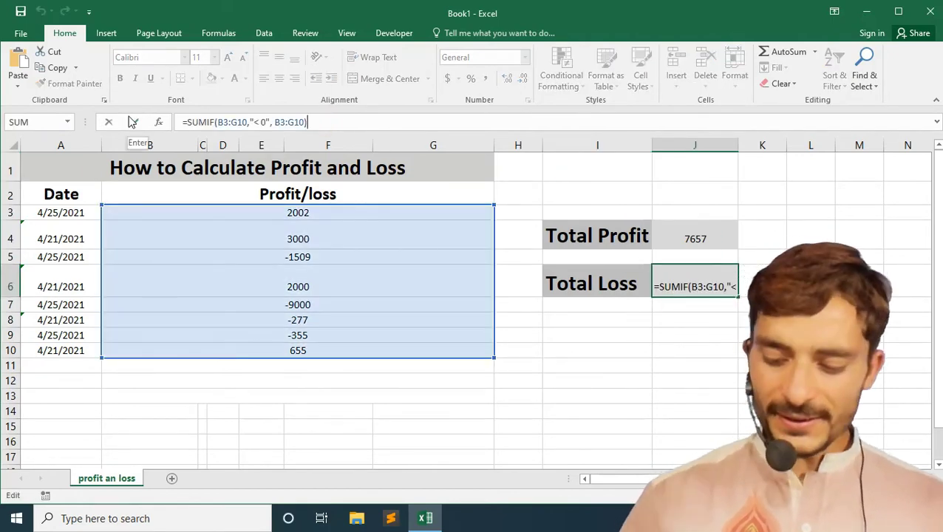
key(BackSpace)
key(BackSpace)
key(BackSpace)
key(BackSpace)
key(BackSpace)
key(BackSpace)
key(BackSpace)
key(BackSpace)
key(BackSpace)
key(BackSpace)
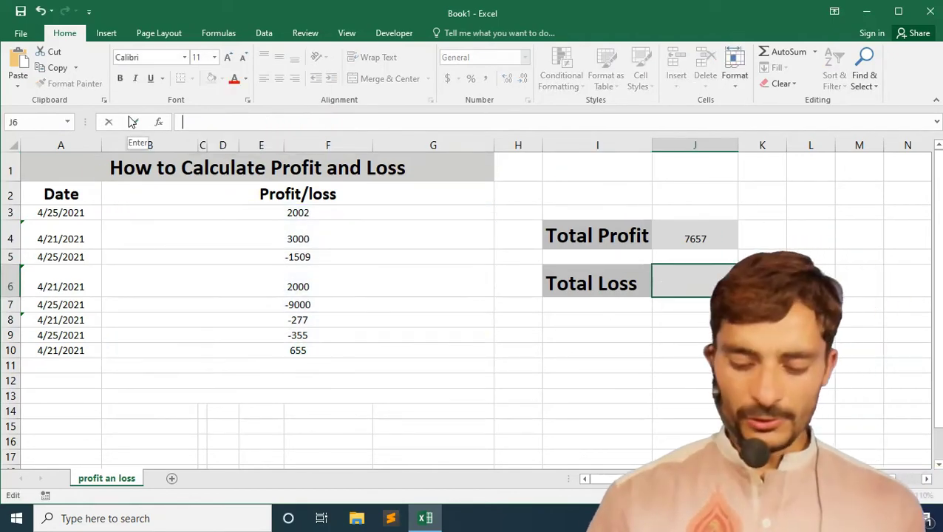
key(ctrl+z)
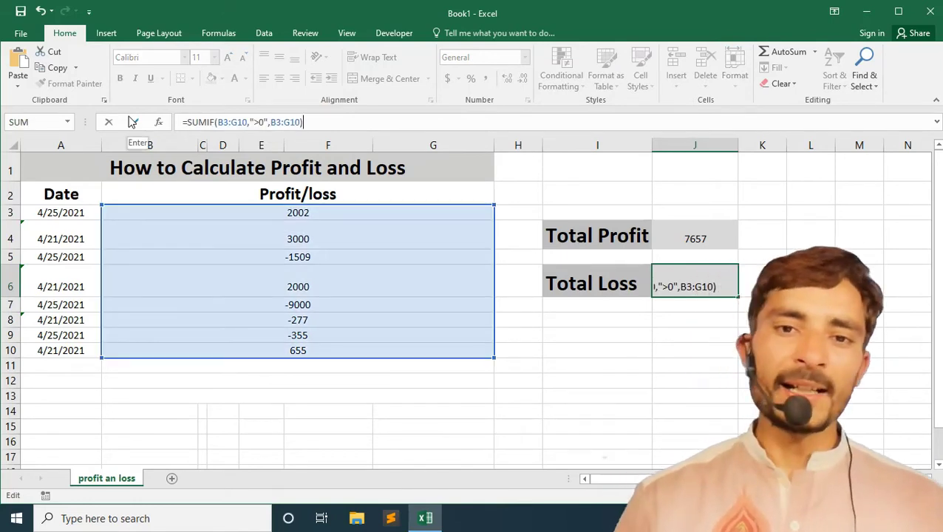
key(Left)
key(Left)
key(Left)
key(Left)
key(Left)
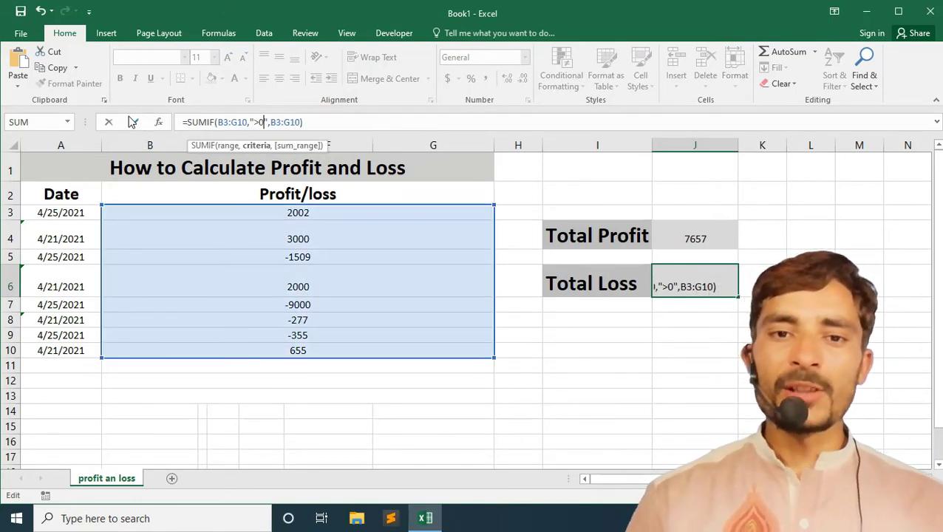
key(BackSpace)
key(BackSpace)
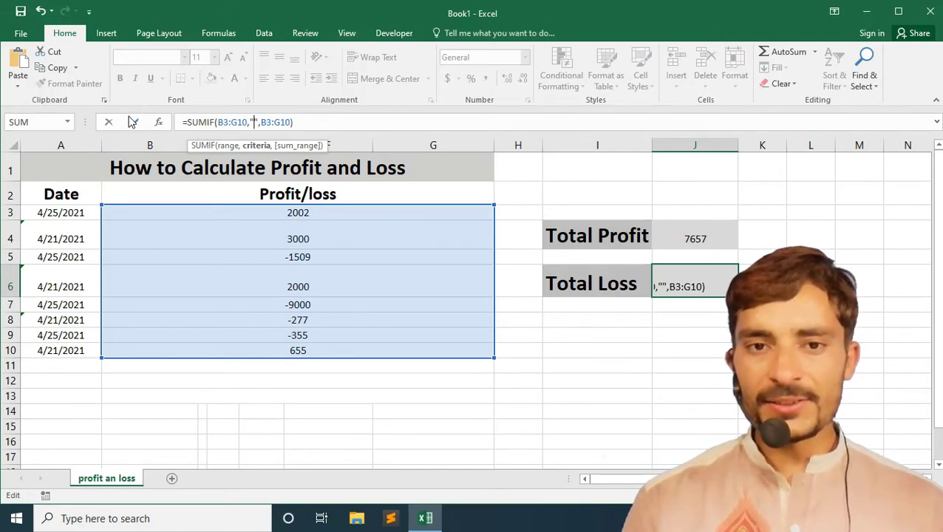
text(>)
key(BackSpace)
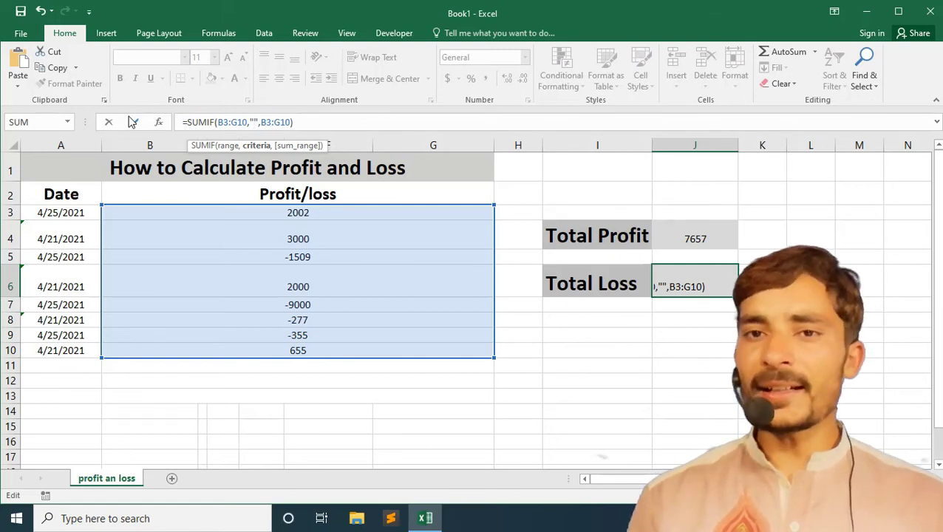
text(<)
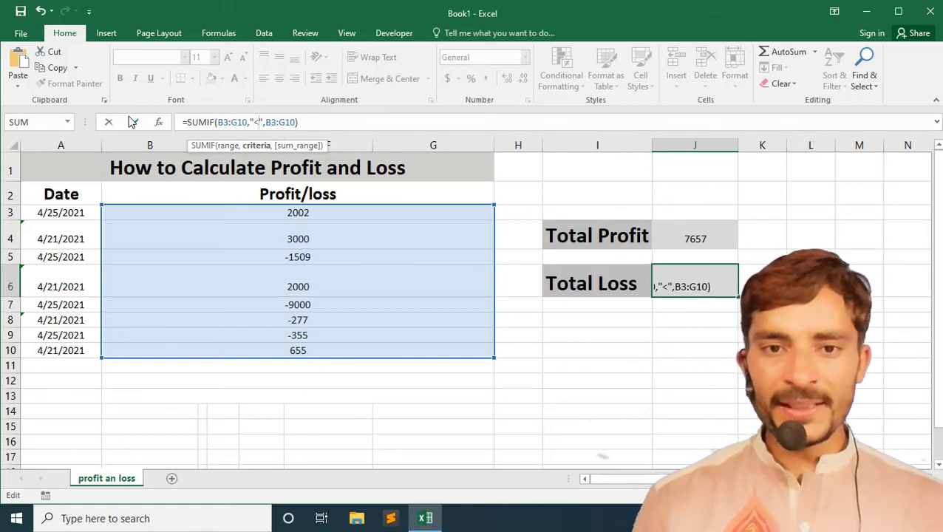
text(0)
key(Return)
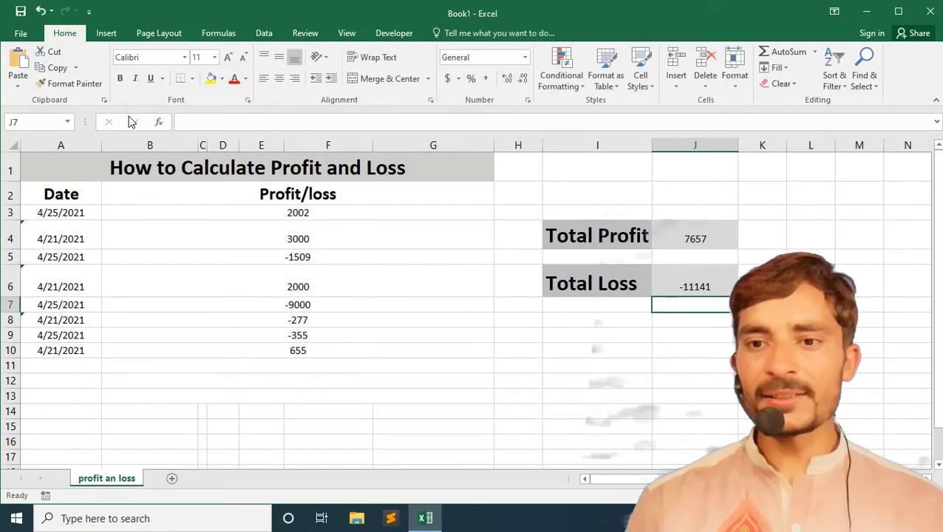
click(311, 256)
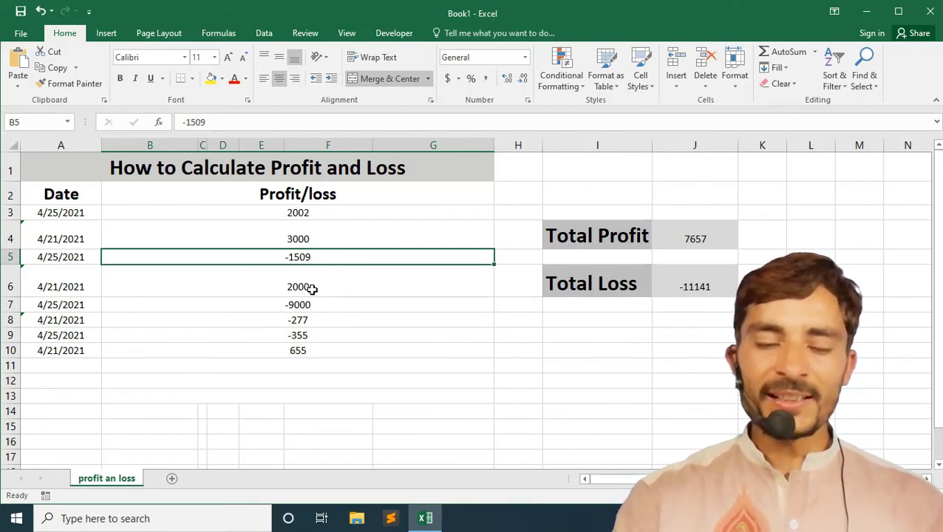
click(677, 307)
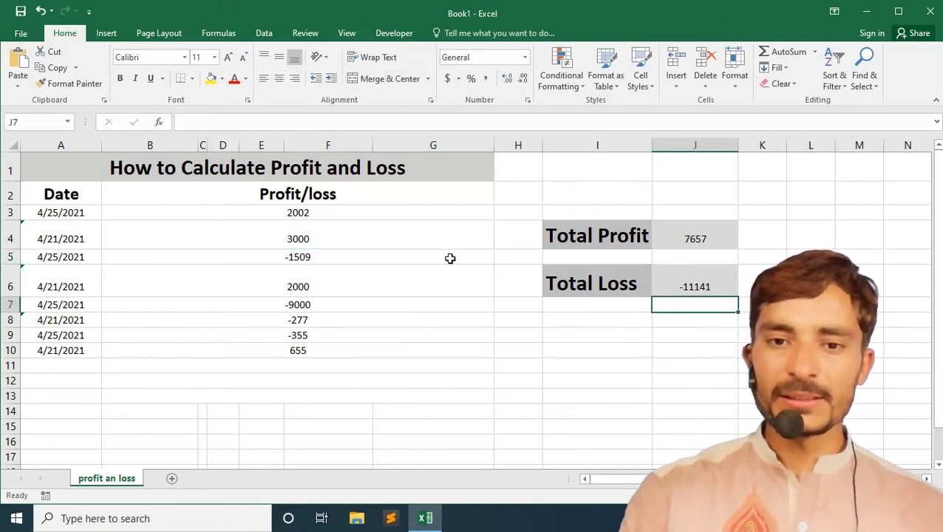
click(389, 260)
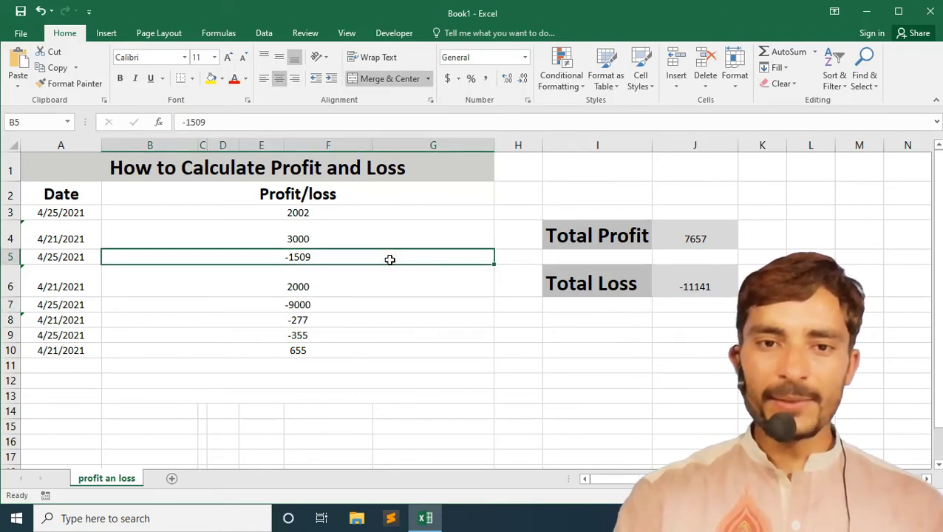
click(671, 304)
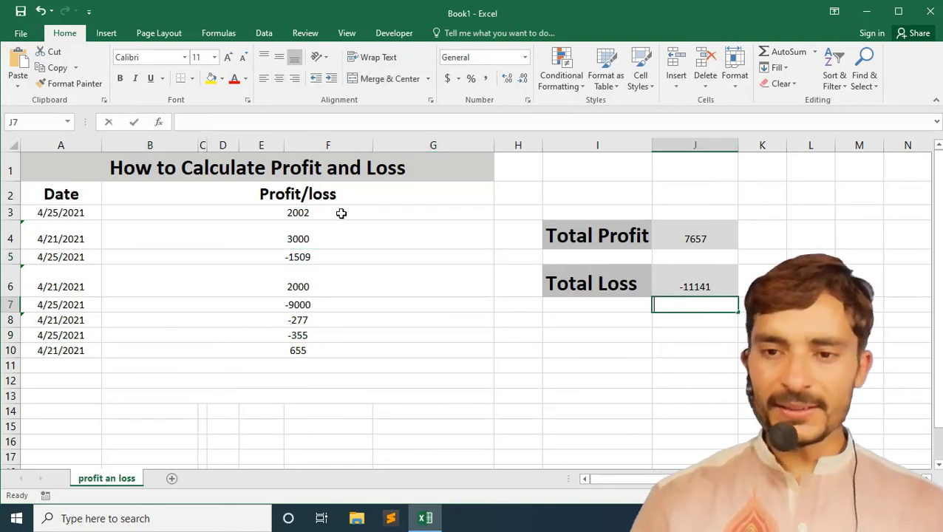
text(=)
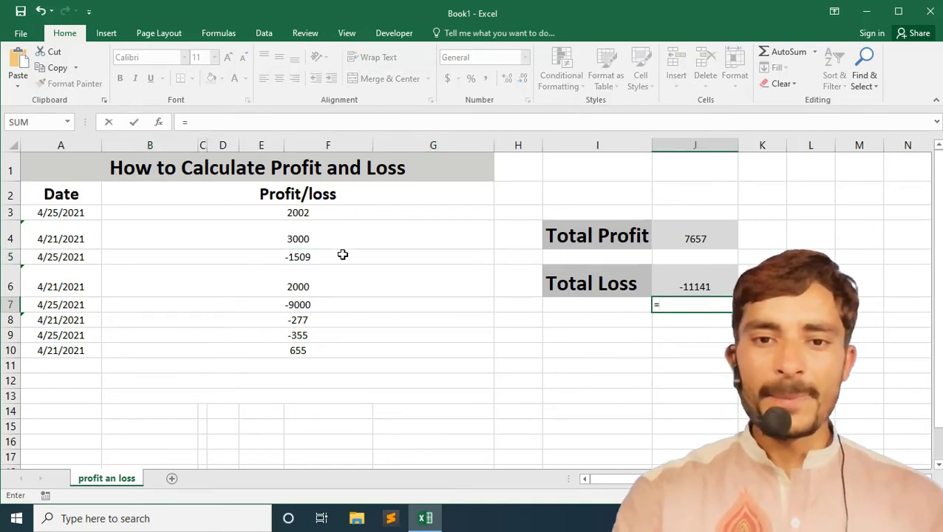
Step: Enter =B5+B7+B8+B9 in J7, summing -1509, -9000, -277 and -355
click(343, 255)
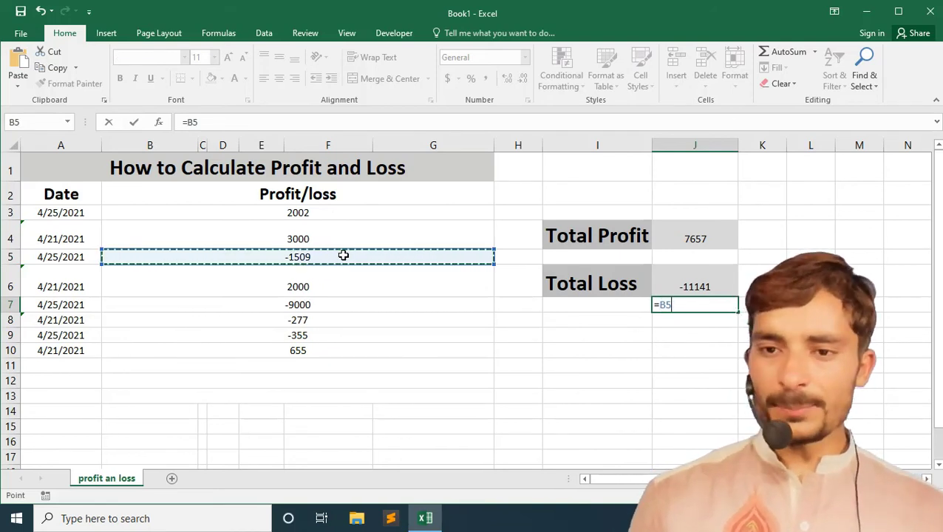
text(+)
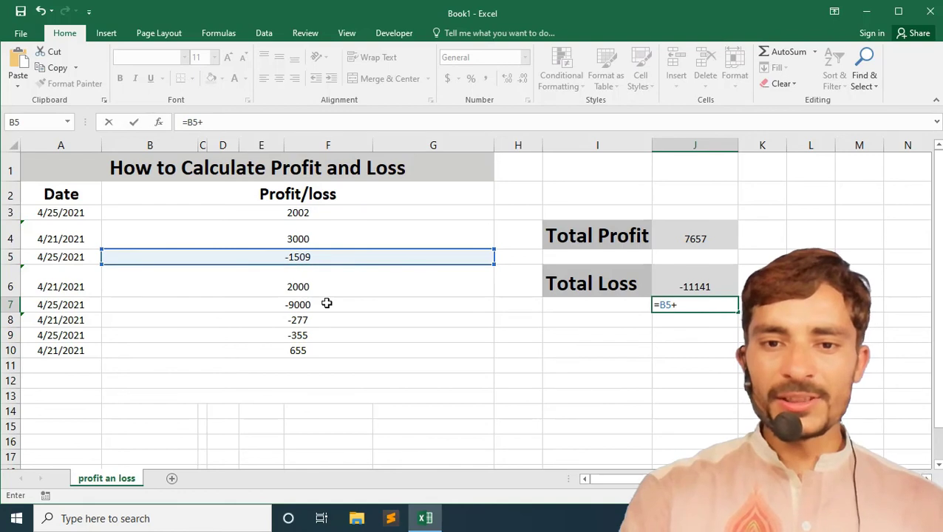
click(327, 303)
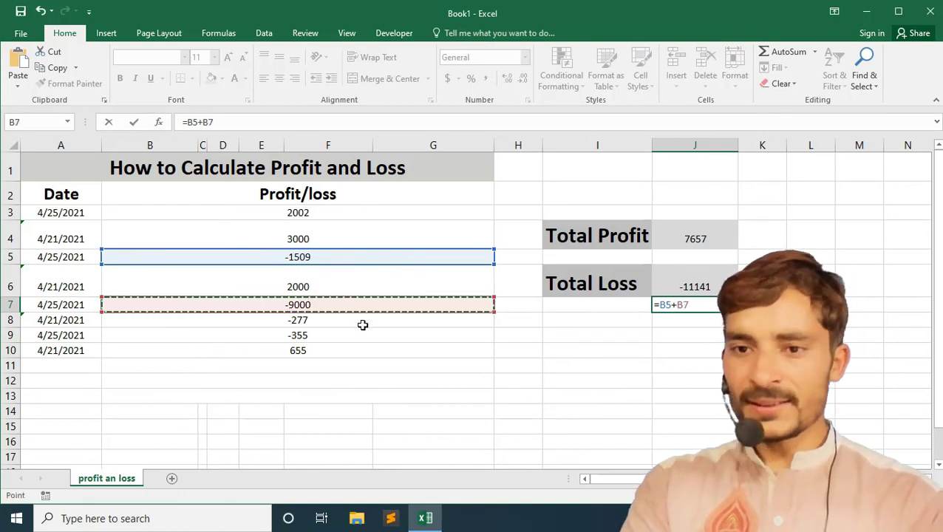
text(+)
click(354, 325)
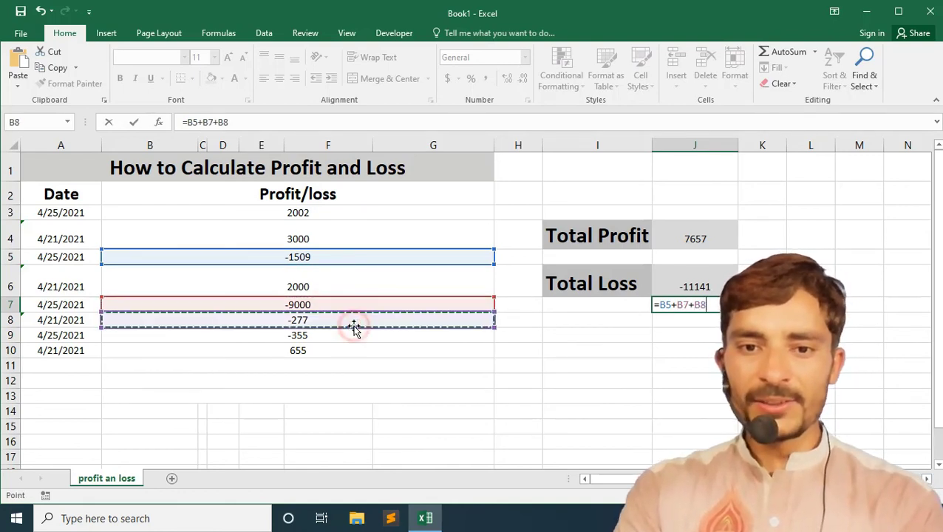
text(+)
click(342, 336)
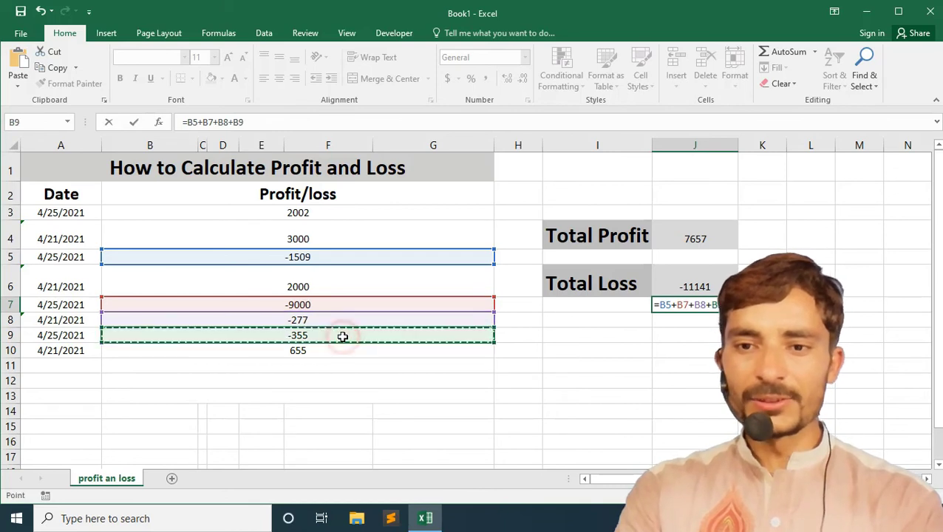
key(Return)
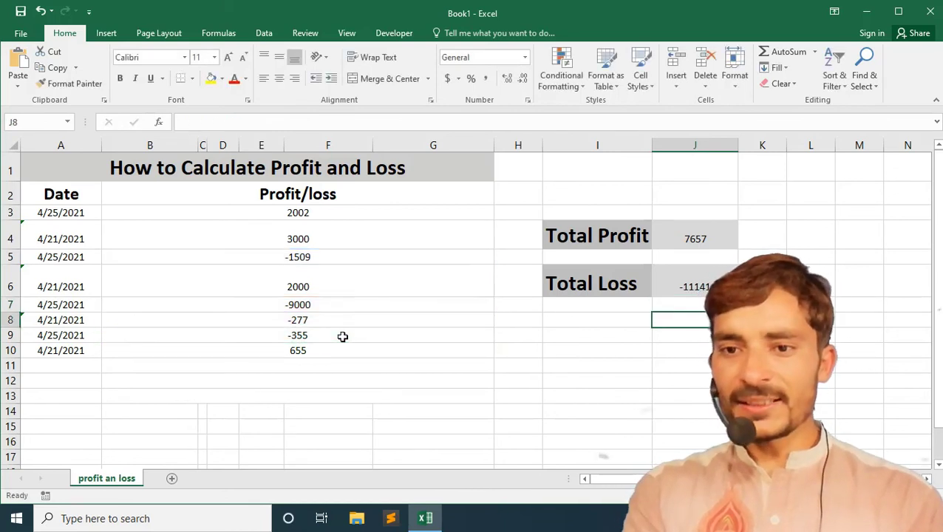
click(702, 306)
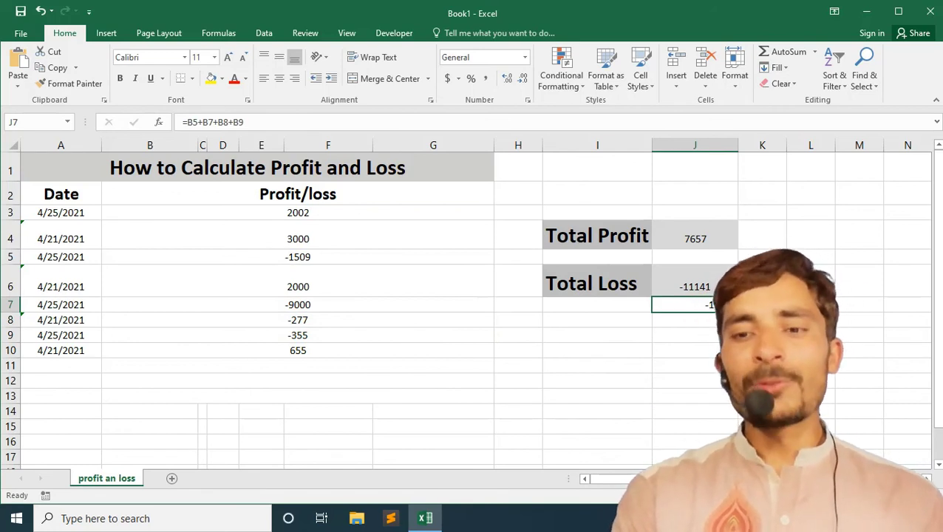